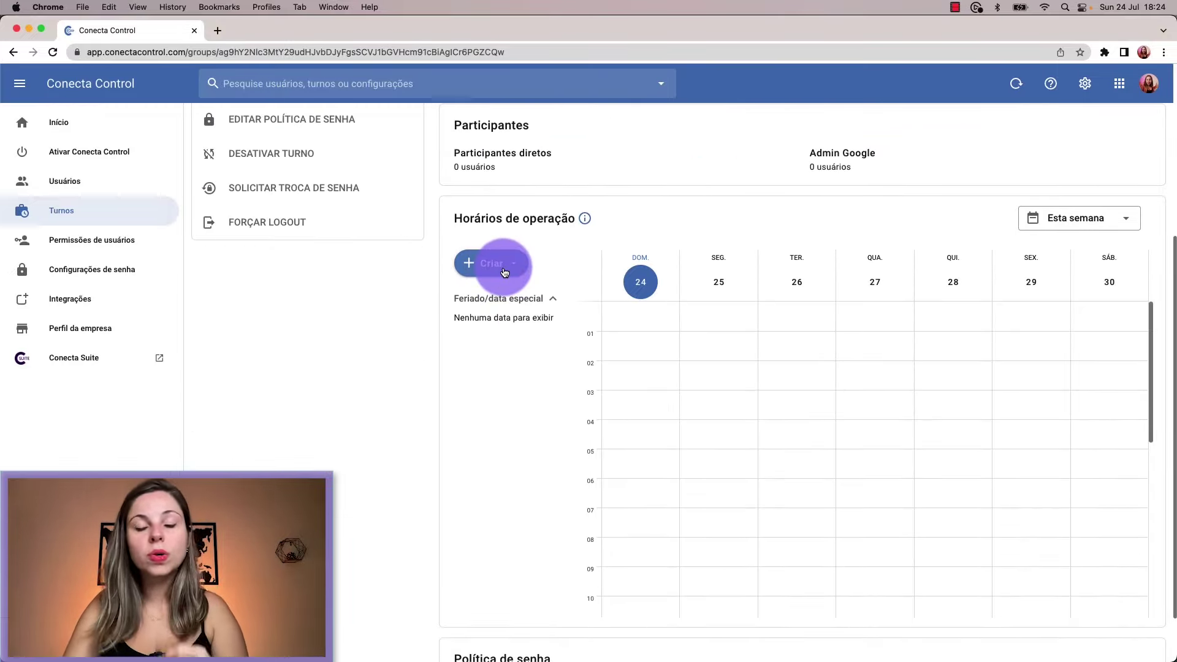
# Start a new access-hours rule (Horário de acesso) for the Conecta Youtube shift.
pyautogui.click(504, 272)
pyautogui.click(491, 269)
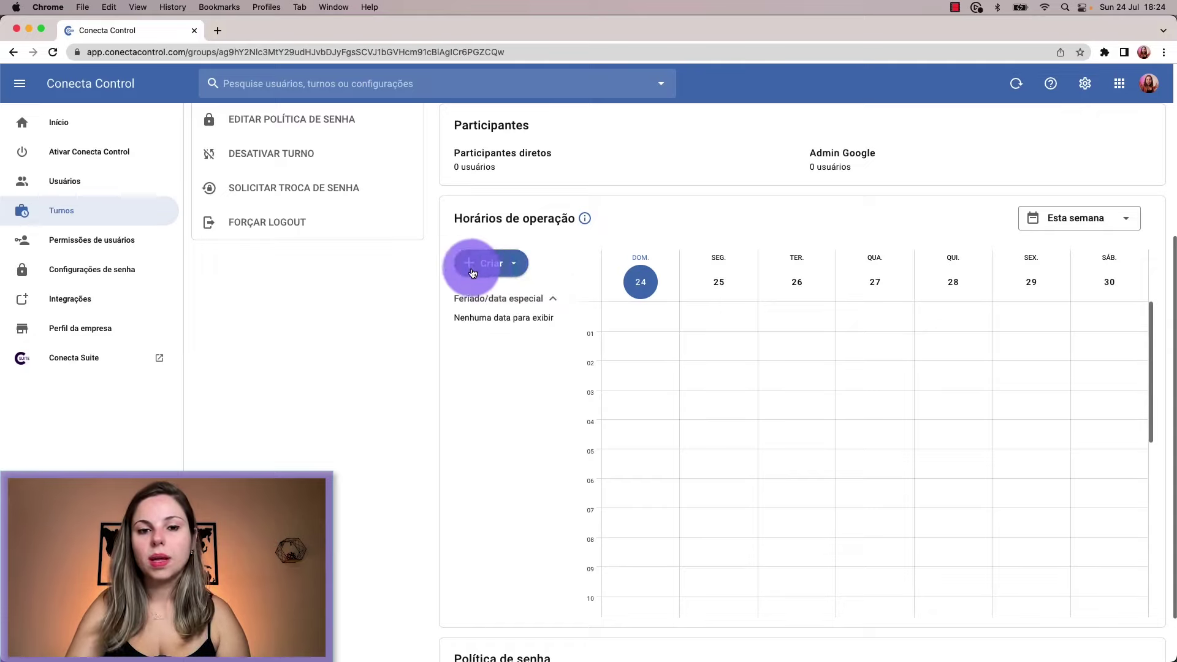
pyautogui.click(512, 270)
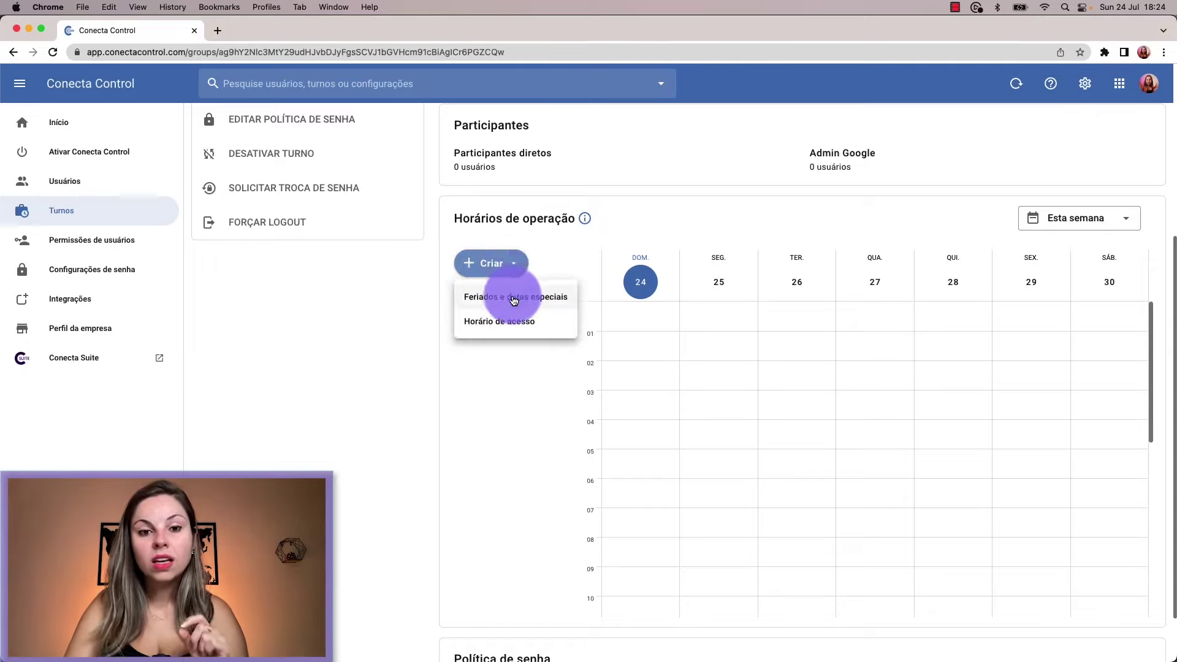
pyautogui.click(506, 322)
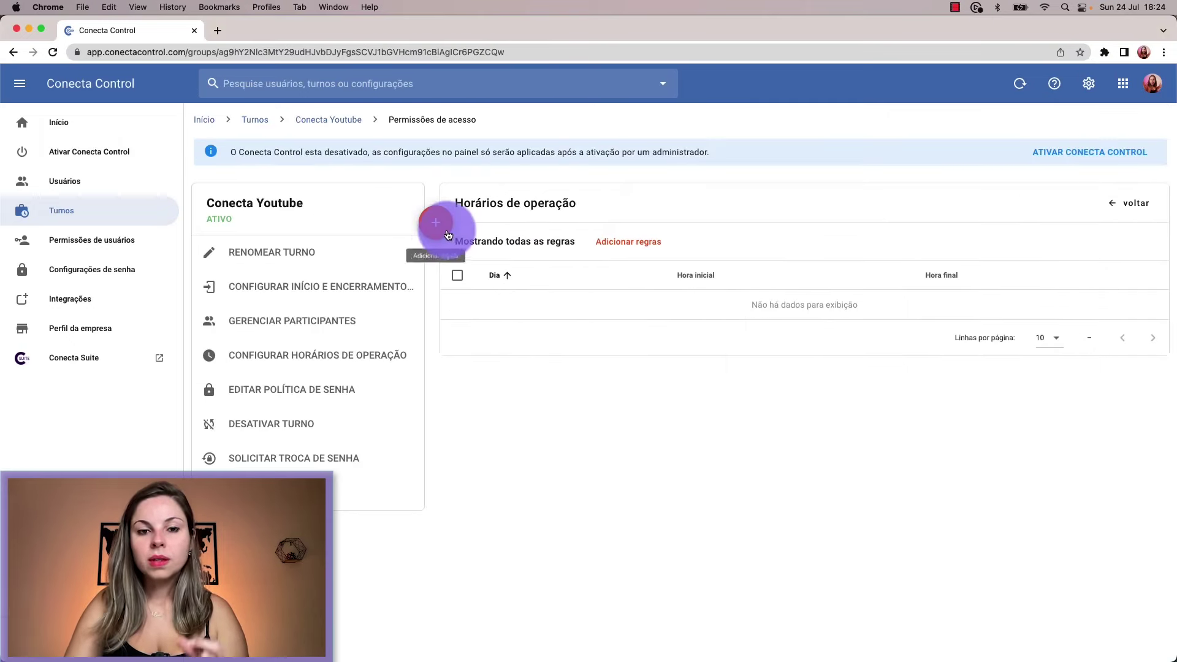
pyautogui.click(448, 235)
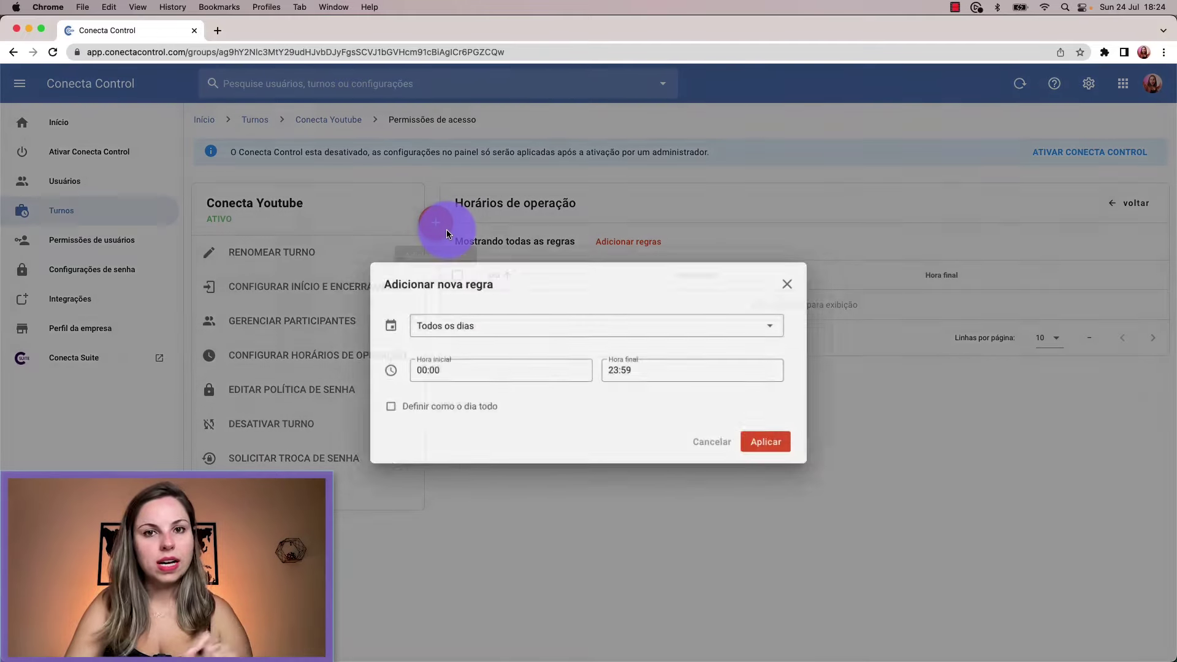
# Set the new rule to apply on chosen days, selecting Monday through Friday (SEG, TER, QUA, QUI, SEX).
pyautogui.click(484, 322)
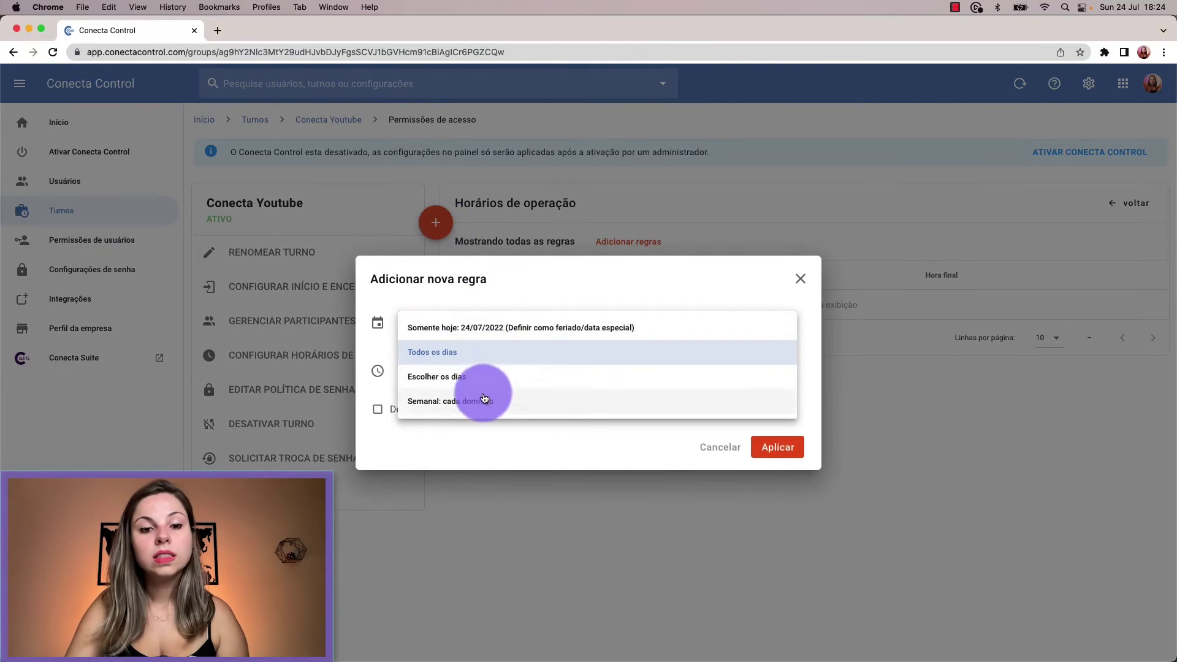
pyautogui.click(478, 377)
pyautogui.click(491, 347)
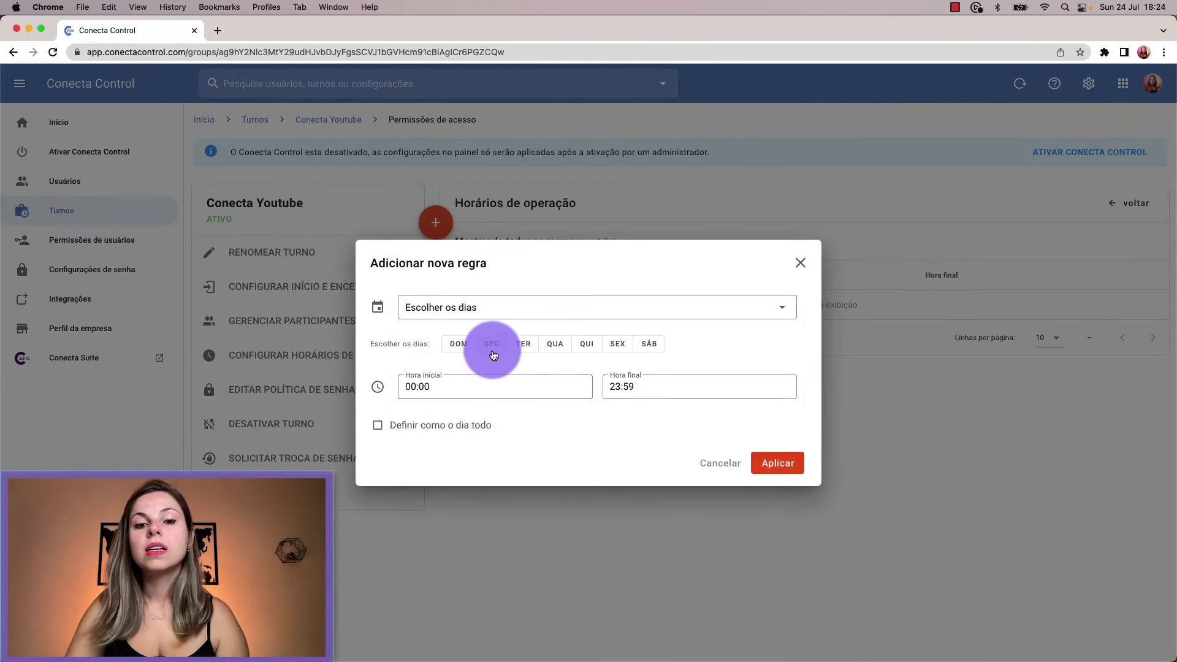
pyautogui.click(523, 347)
pyautogui.click(555, 346)
pyautogui.click(599, 354)
pyautogui.click(618, 351)
# Set the rule's start time to 08:00 and end time to 19:00, and apply the rule.
pyautogui.click(497, 393)
pyautogui.click(473, 394)
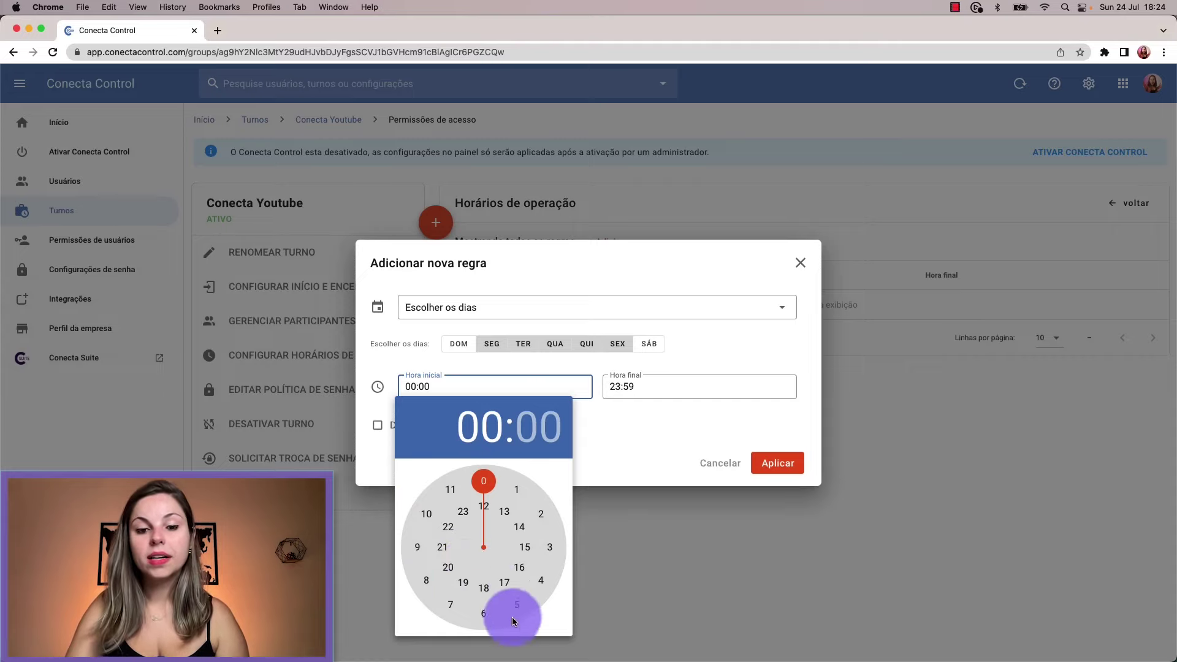
pyautogui.click(431, 583)
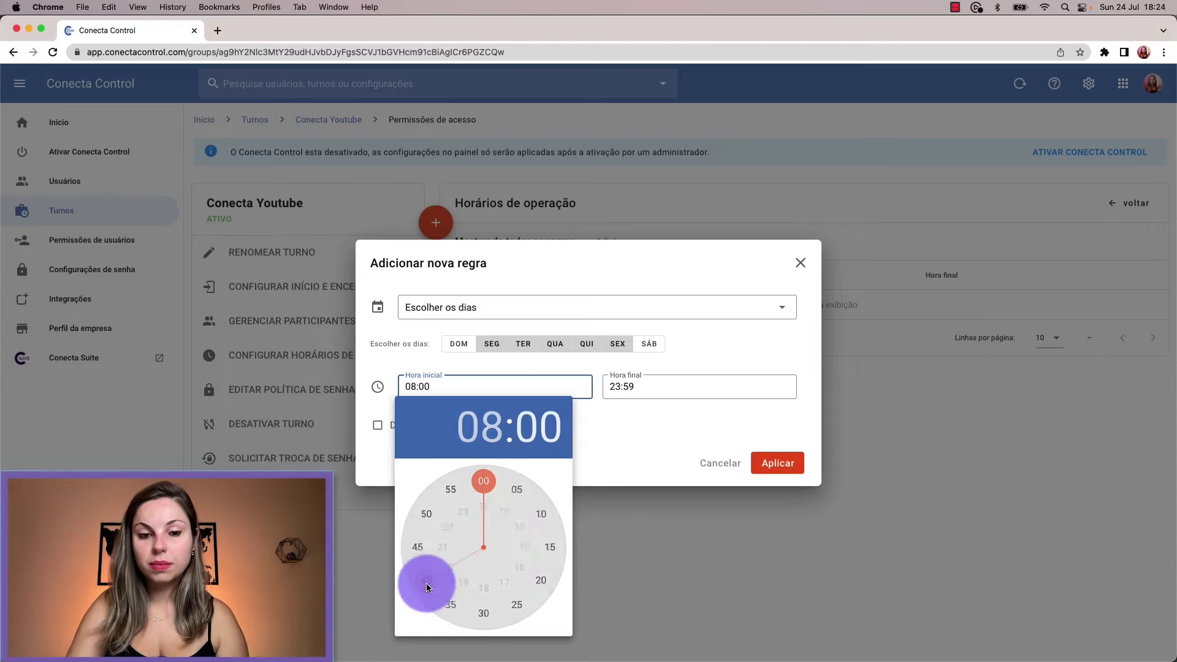
pyautogui.click(475, 482)
pyautogui.click(644, 398)
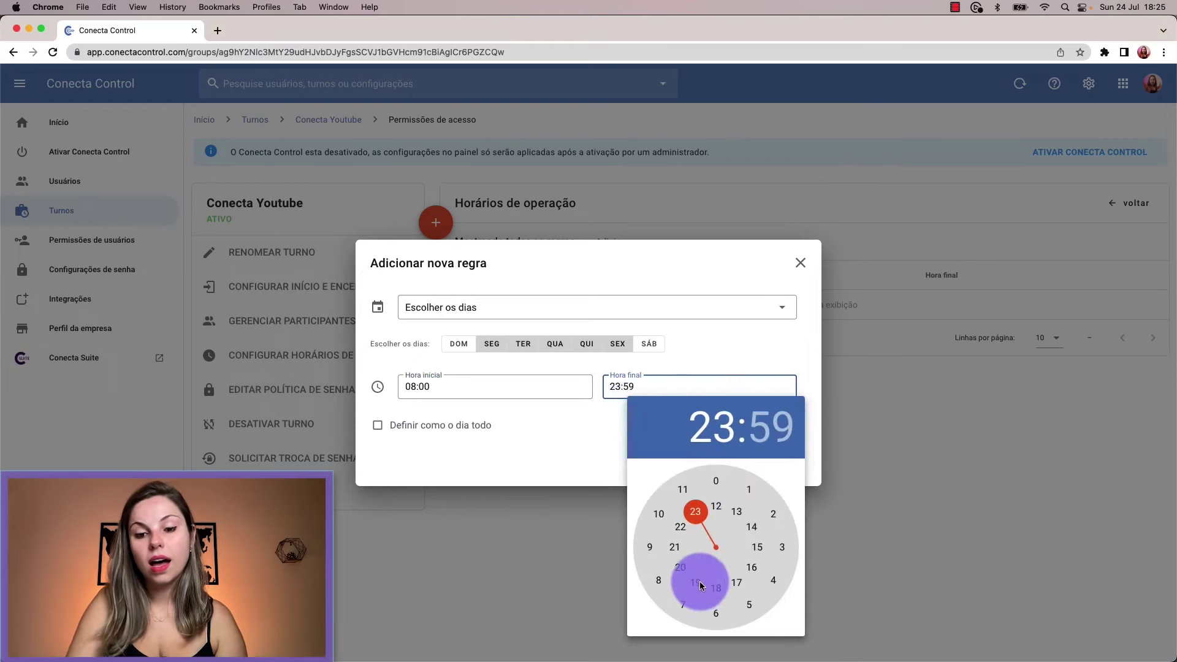
pyautogui.click(699, 584)
pyautogui.click(716, 482)
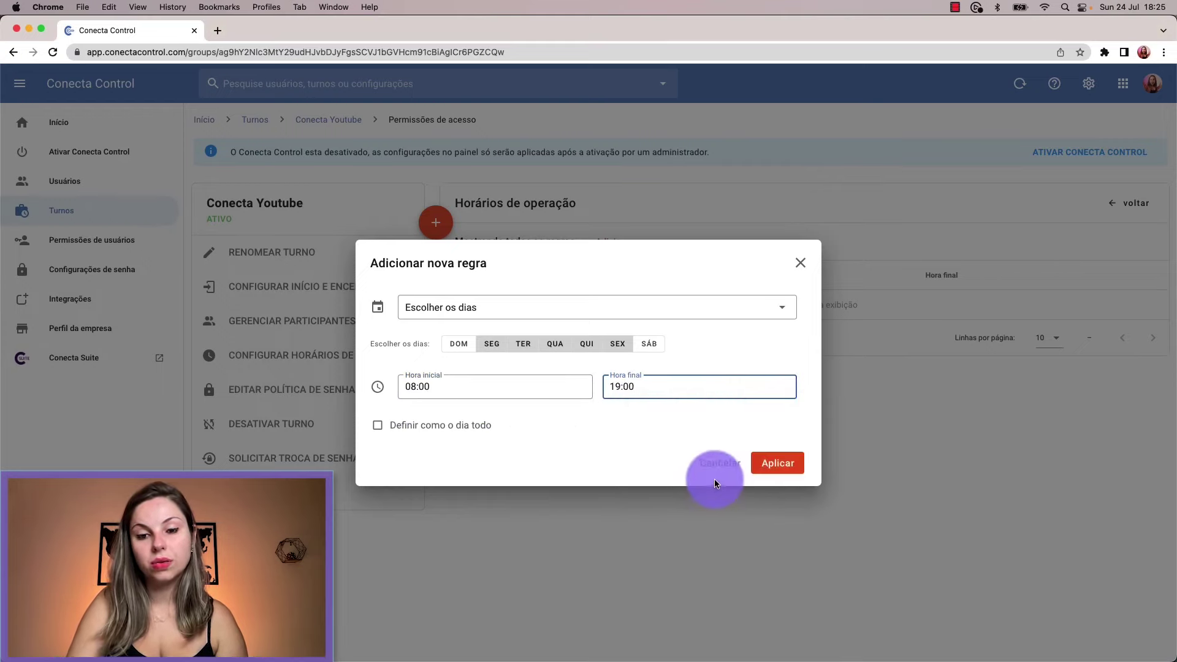
pyautogui.click(799, 466)
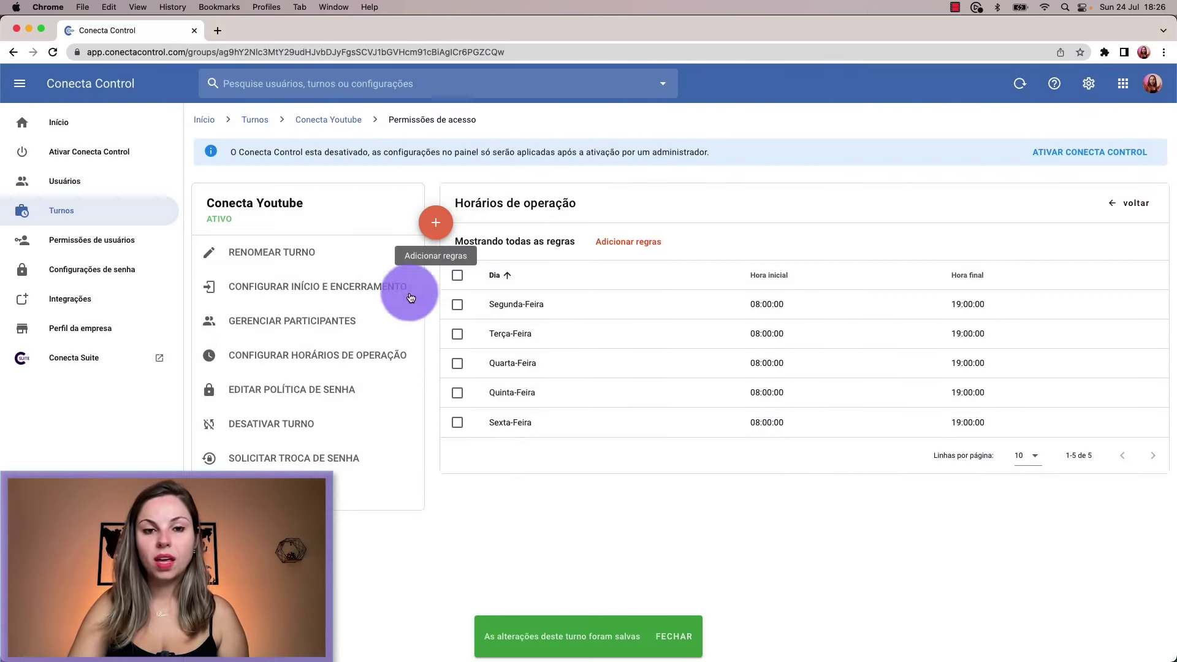
# Return to the Conecta Youtube shift overview and start adding participants to the shift.
pyautogui.click(1124, 196)
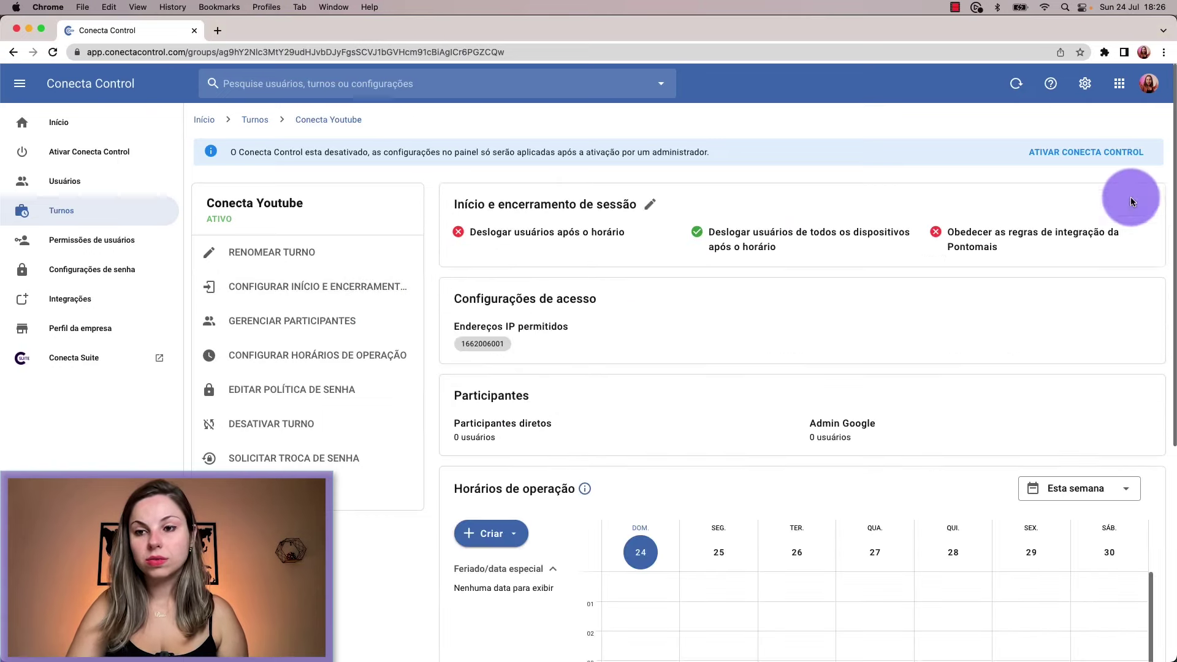
pyautogui.click(544, 398)
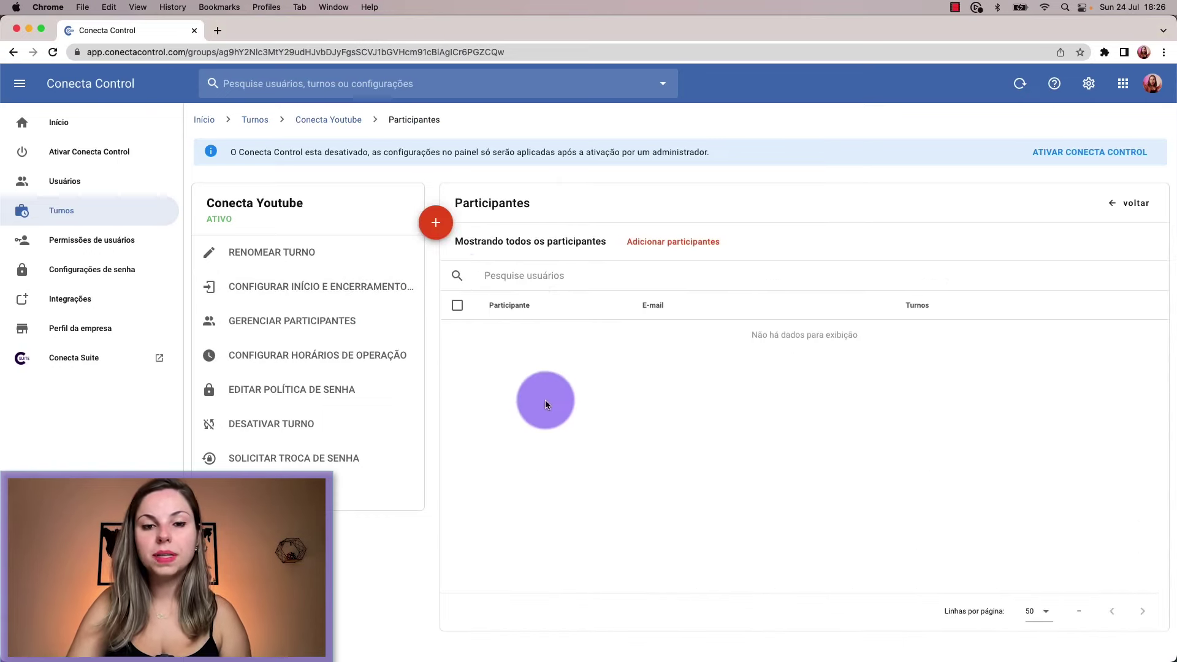
pyautogui.click(437, 225)
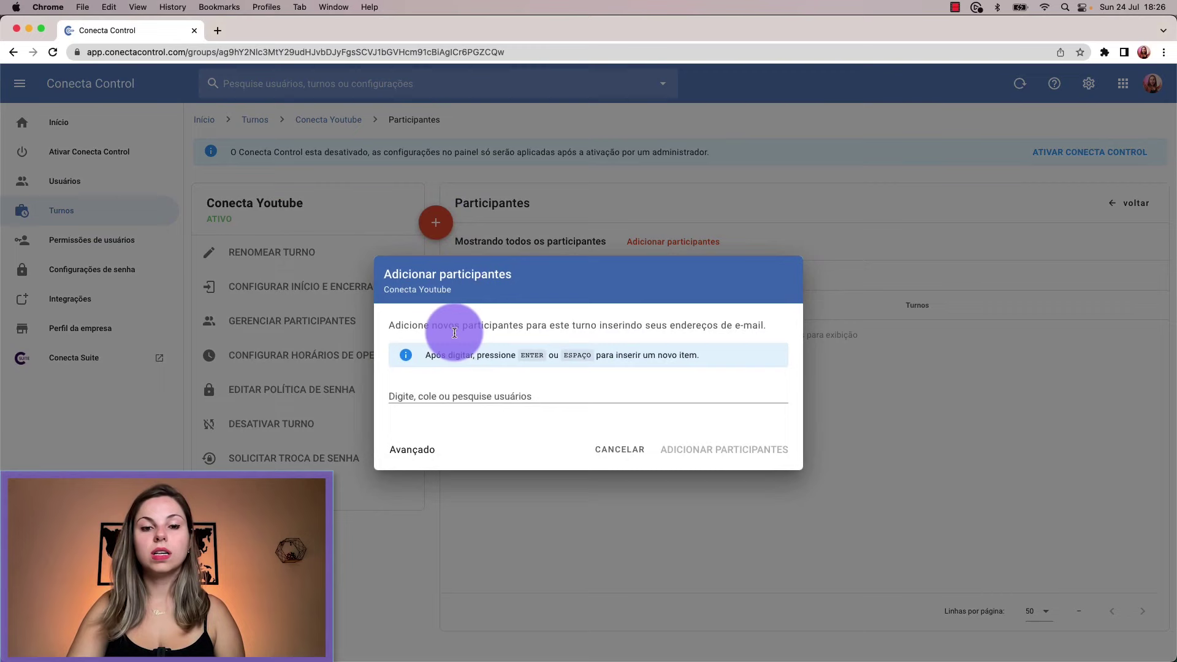
# Select four users from the suggested list and add them as participants of the shift.
pyautogui.click(473, 388)
pyautogui.click(510, 517)
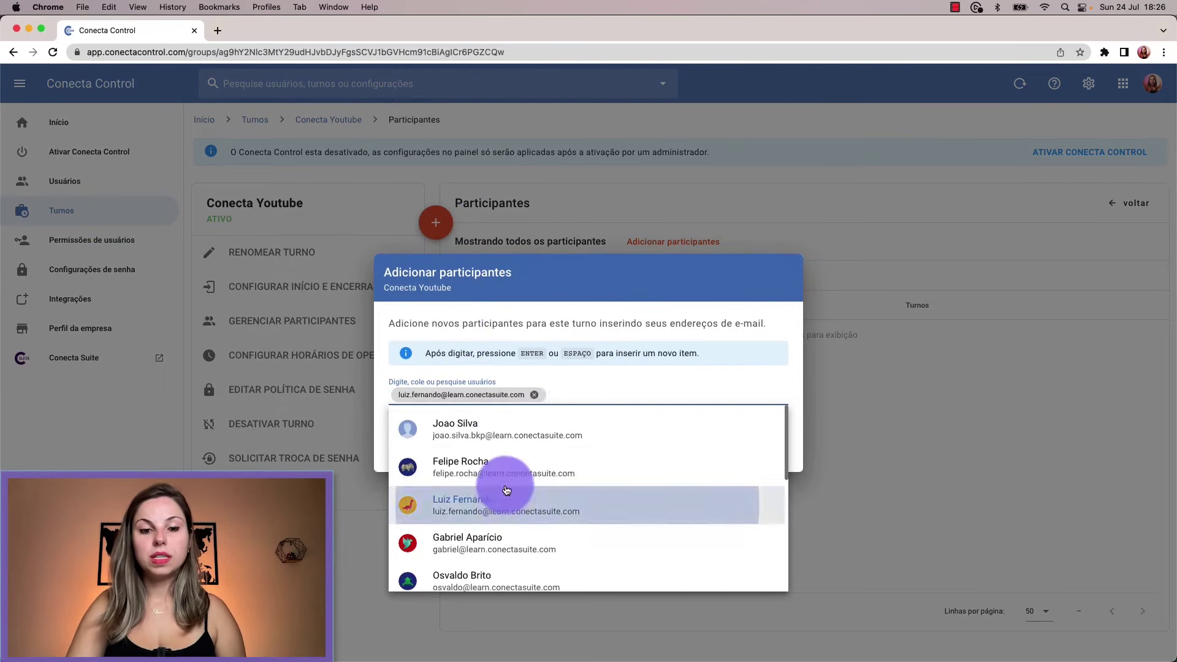
pyautogui.scroll(-3, 484, 472)
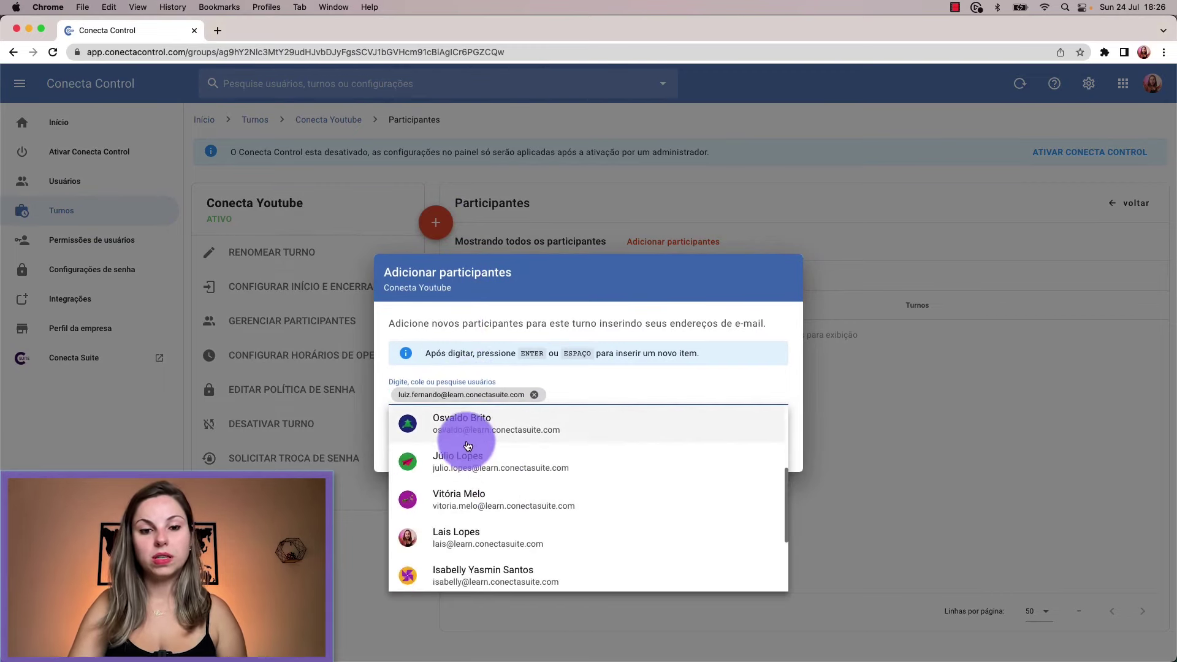
pyautogui.click(468, 434)
pyautogui.scroll(-3, 484, 491)
pyautogui.click(487, 506)
pyautogui.click(474, 560)
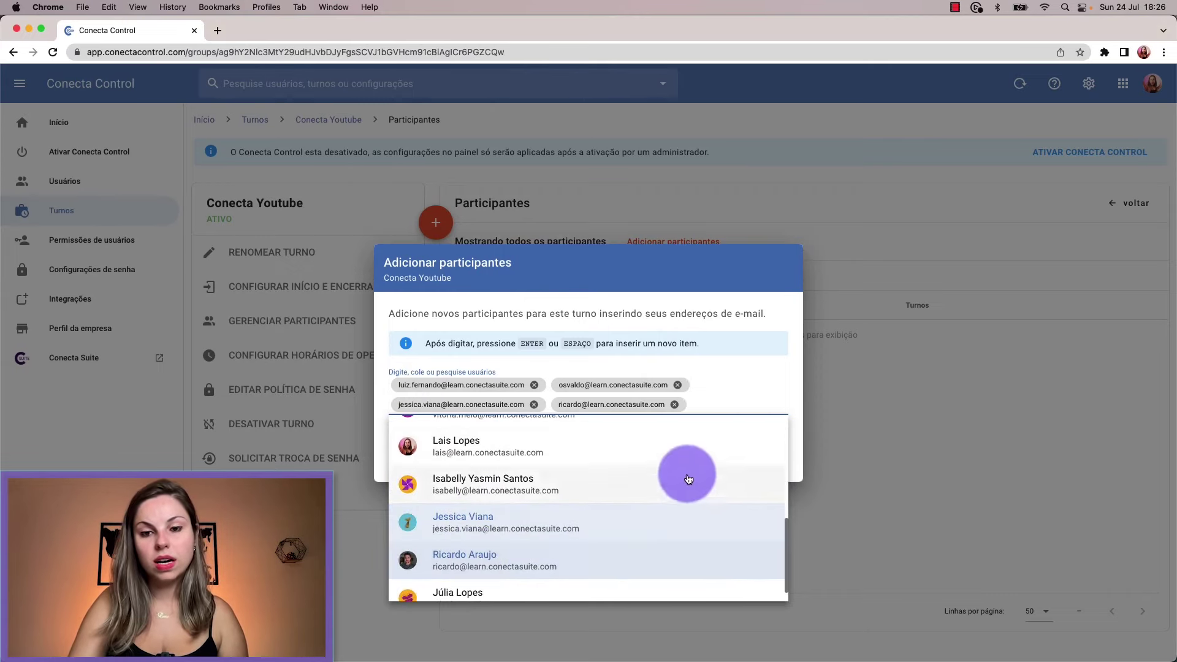
pyautogui.click(800, 396)
pyautogui.click(740, 460)
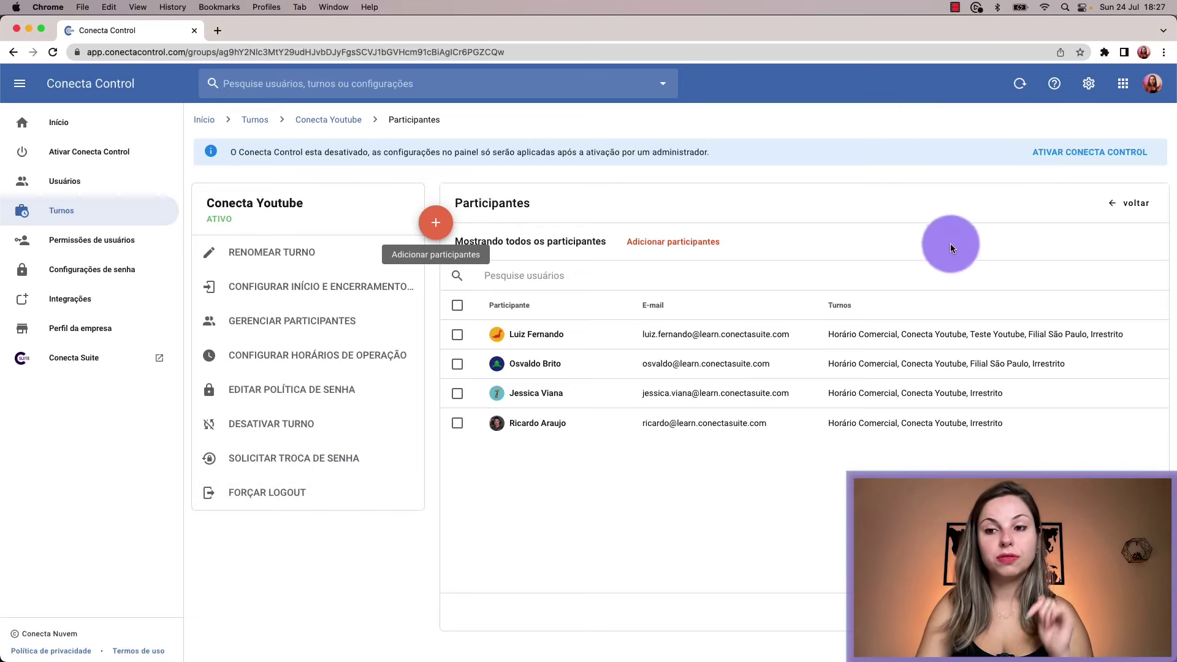
# Return to the shift overview and examine the expiration options of its password policy without changing them.
pyautogui.click(1135, 204)
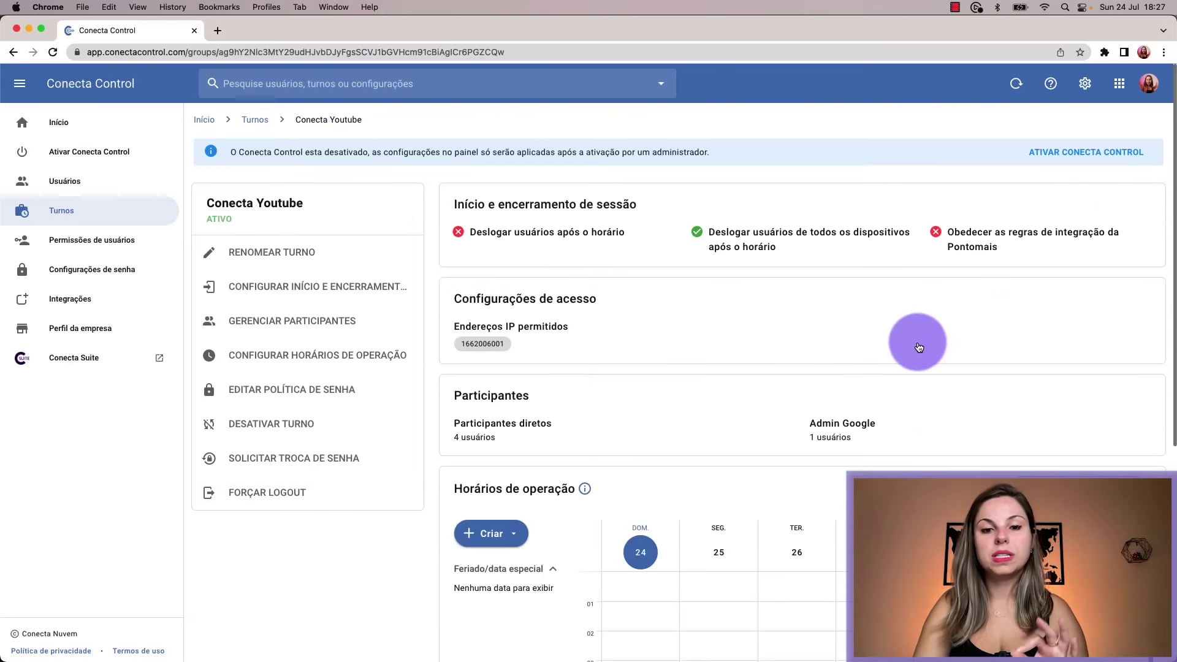
pyautogui.scroll(-5, 914, 341)
pyautogui.click(567, 595)
pyautogui.click(607, 402)
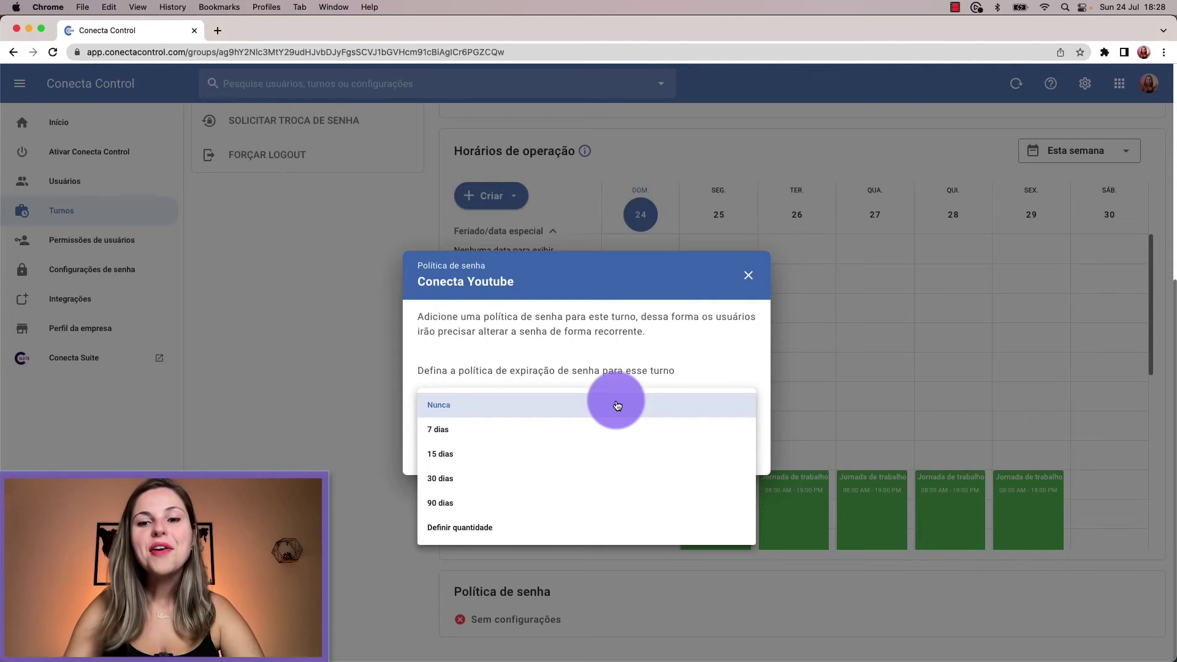
pyautogui.click(748, 275)
# In the user list, assign vacation mode from 23/07/2022 to 30/07/2022 to the fourth user.
pyautogui.click(106, 184)
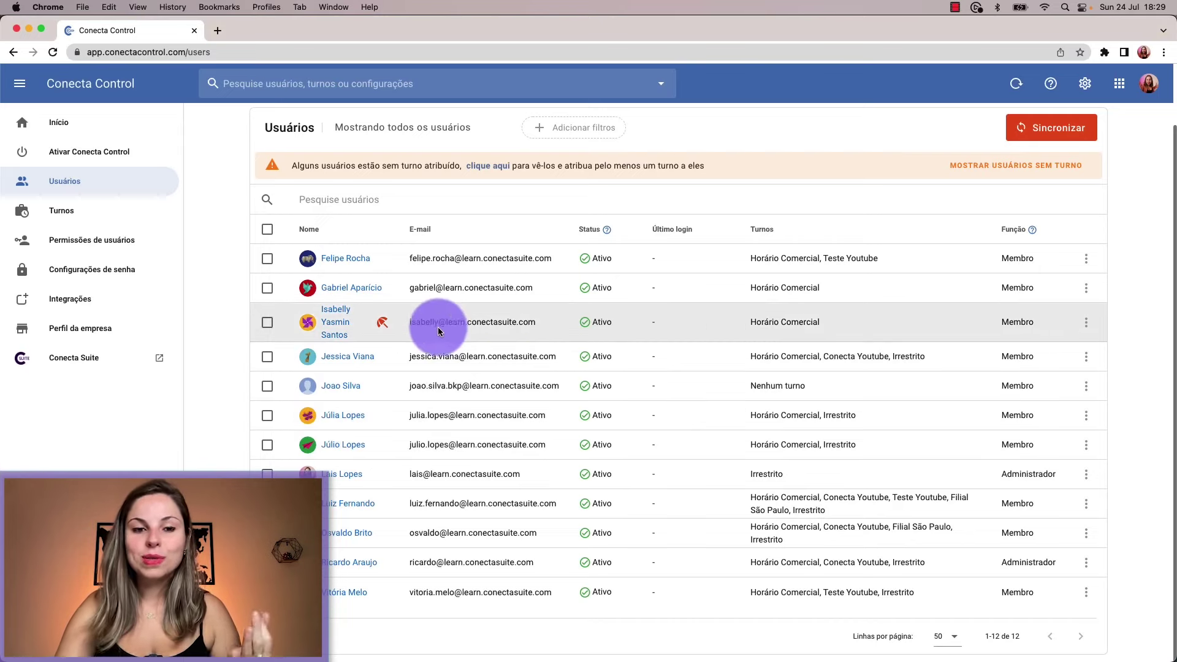
pyautogui.moveTo(392, 328)
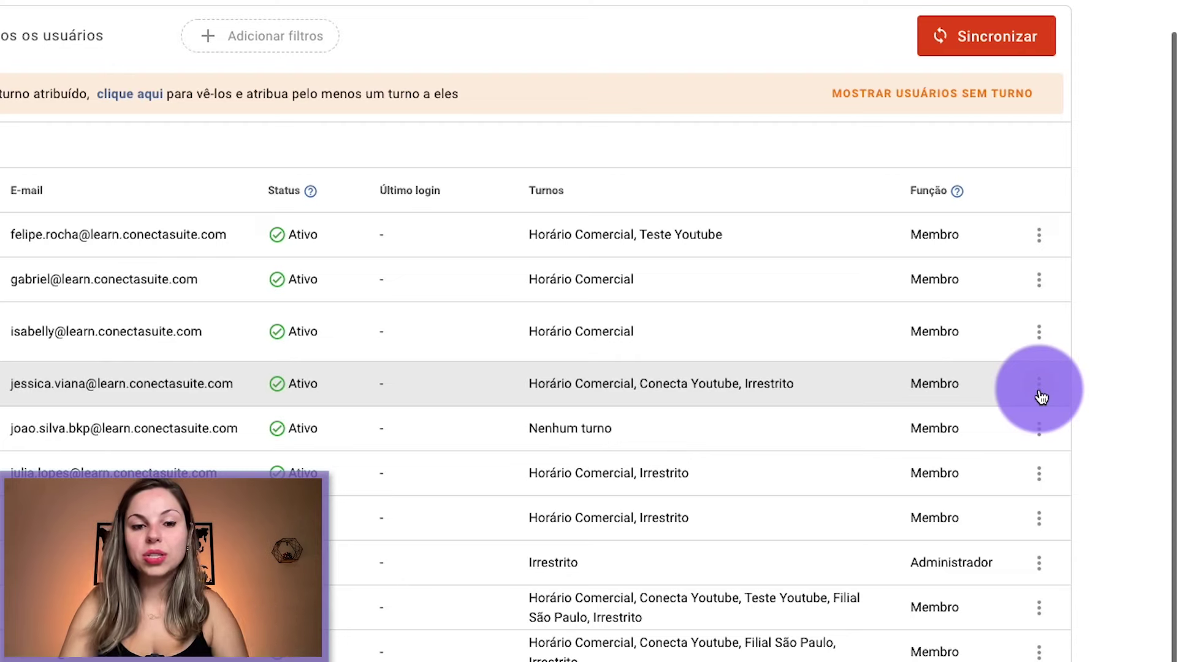
pyautogui.click(1039, 386)
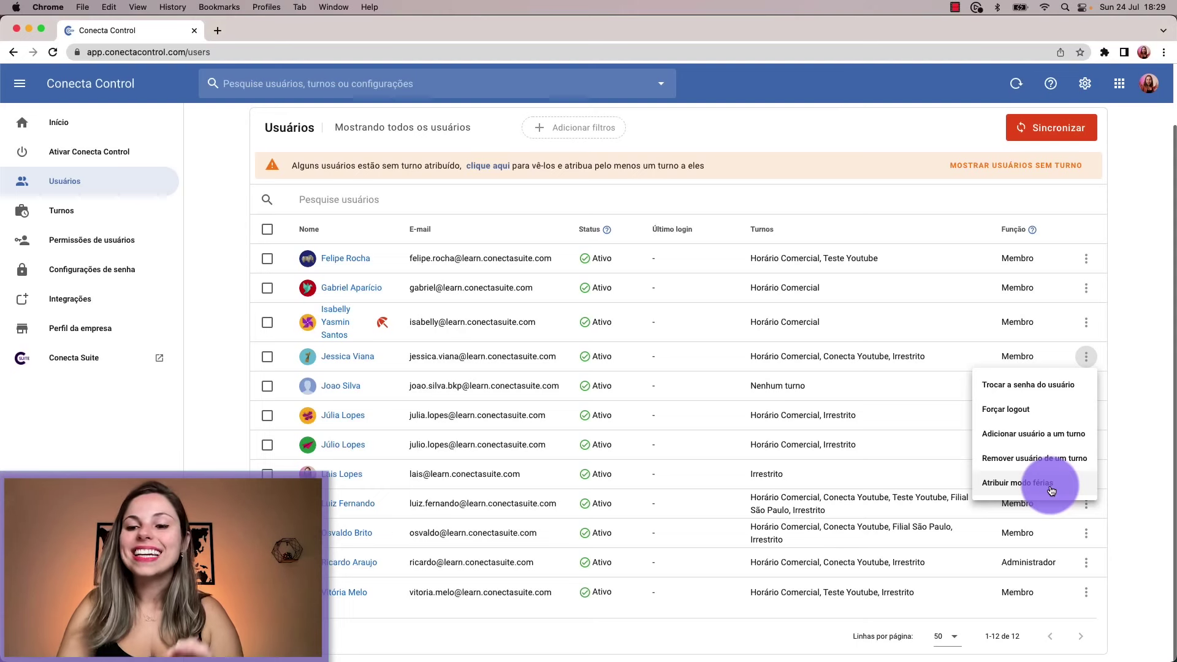
pyautogui.click(1051, 484)
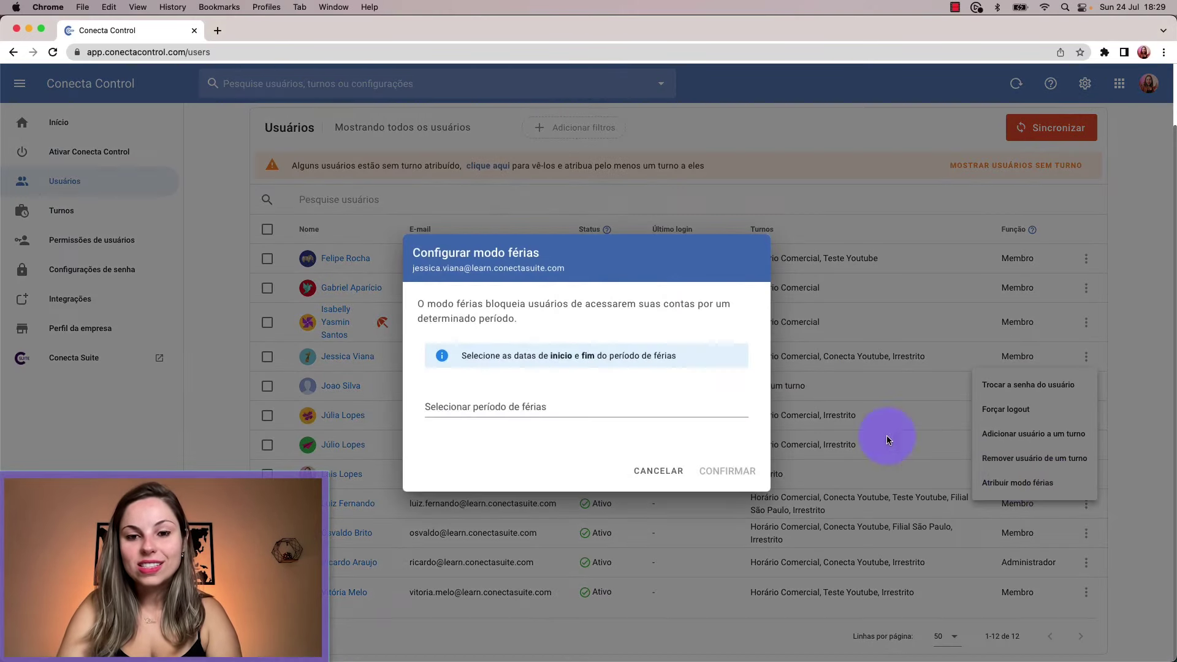
pyautogui.click(531, 404)
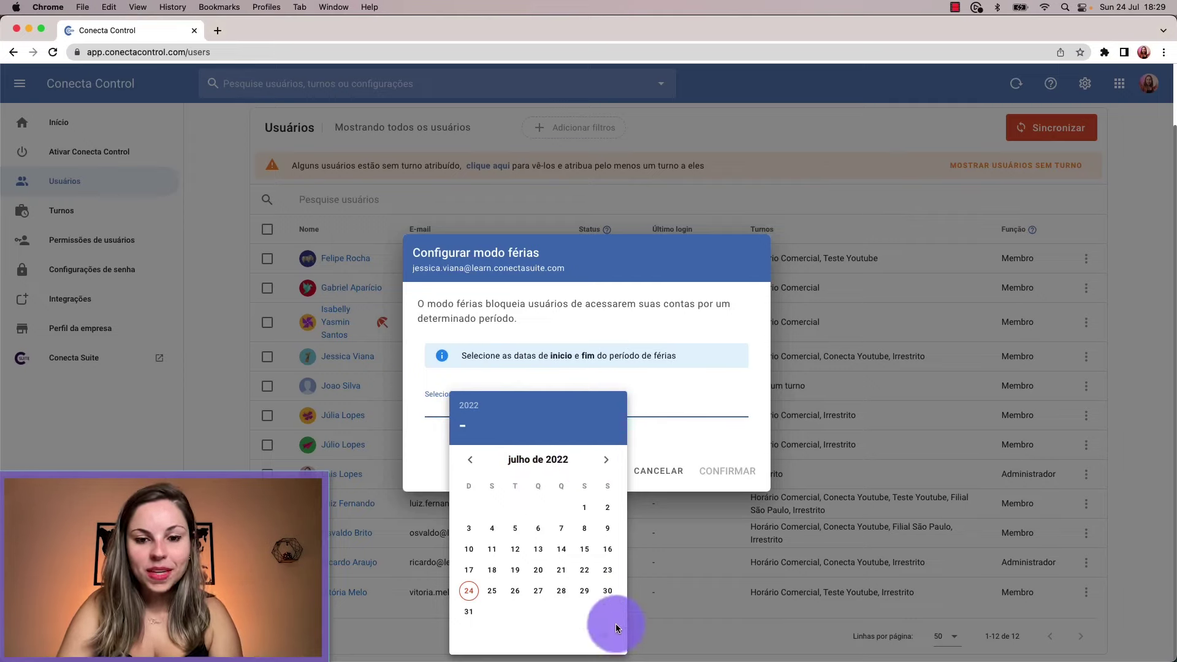
pyautogui.click(606, 575)
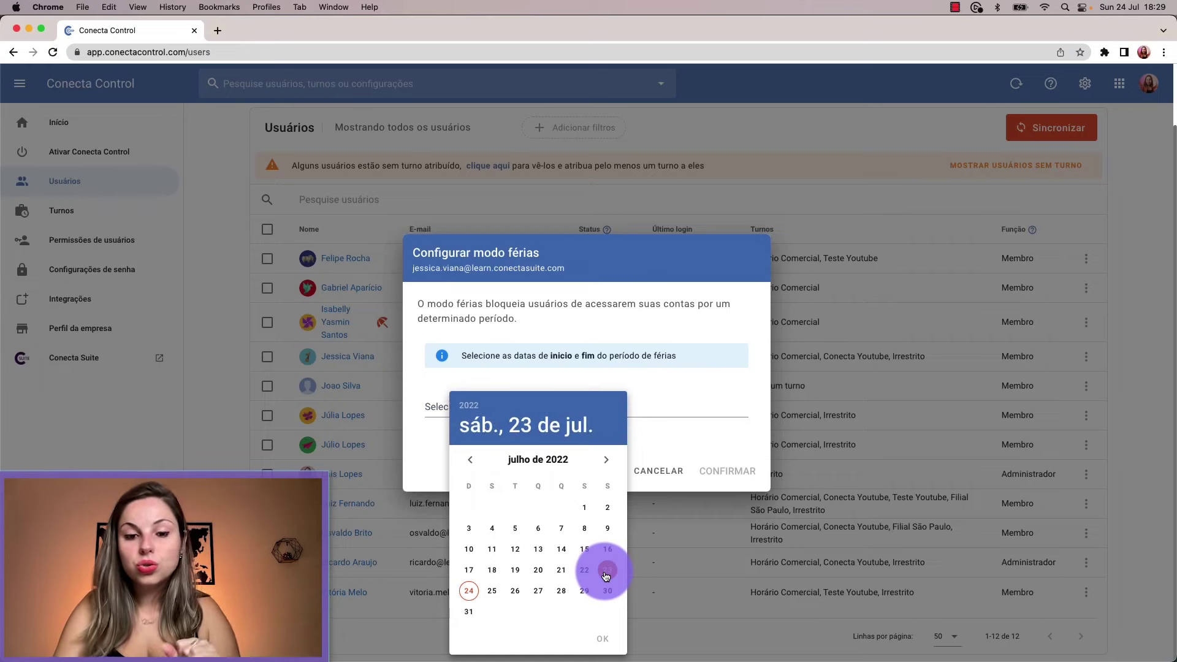
pyautogui.click(615, 597)
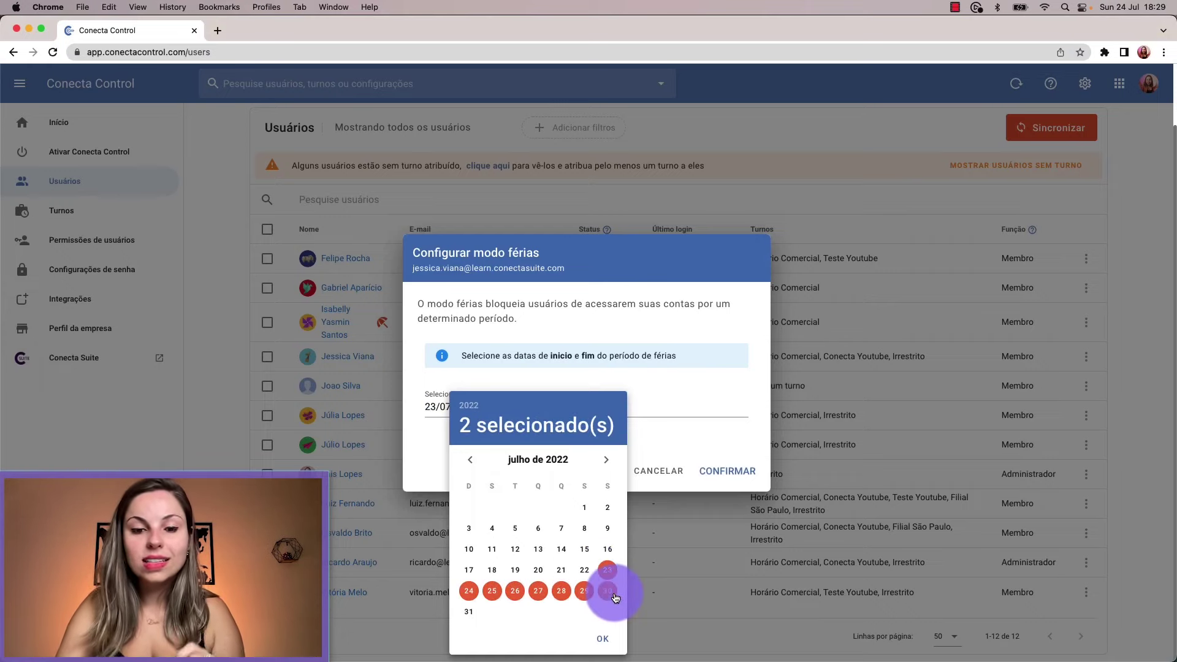
pyautogui.click(607, 642)
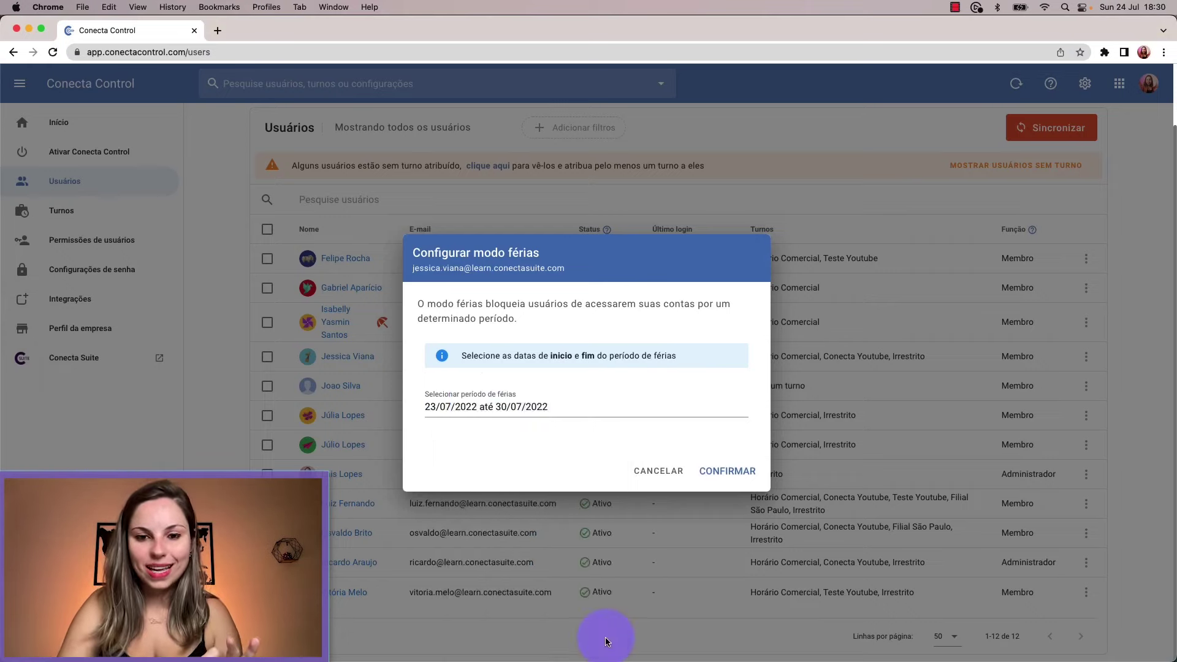
pyautogui.click(729, 479)
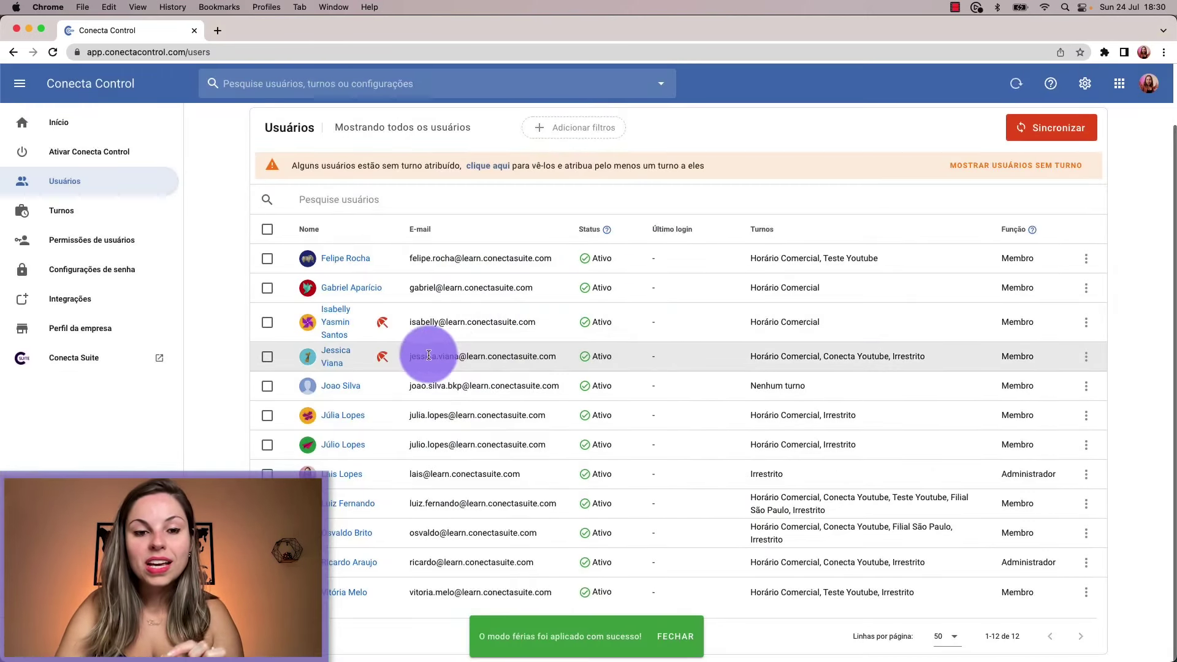
# Assign vacation mode from 30/07/2022 to 06/08/2022 to the listed user who has no shift.
pyautogui.moveTo(396, 365)
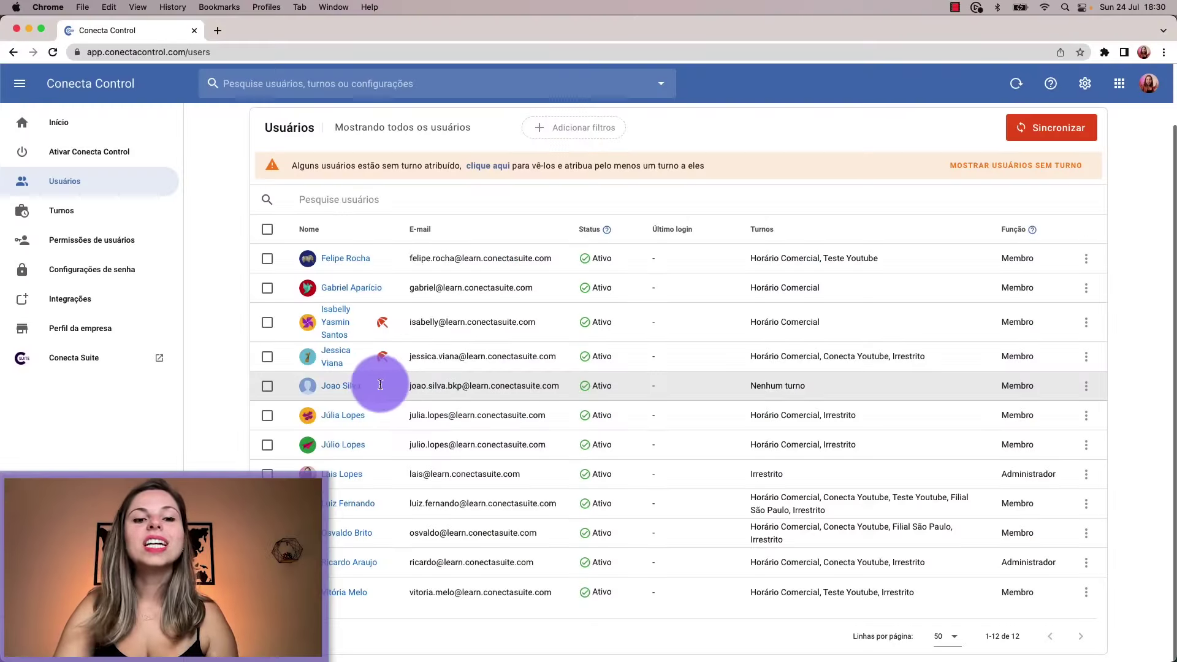
pyautogui.click(1086, 386)
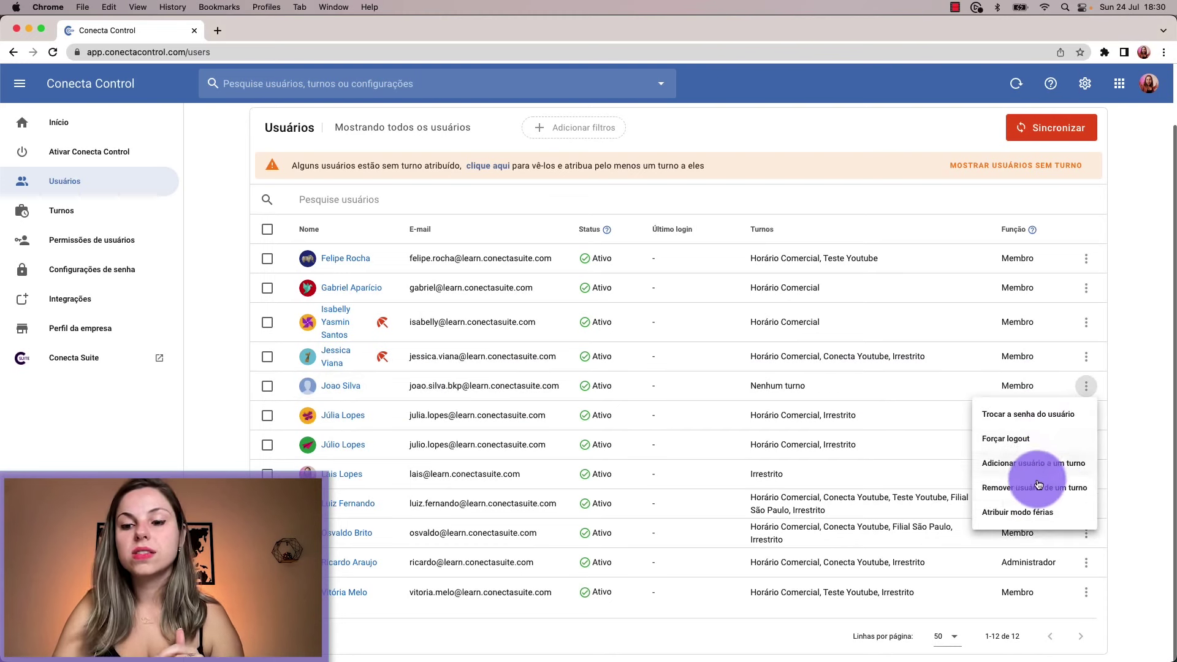
pyautogui.click(1036, 513)
pyautogui.click(499, 415)
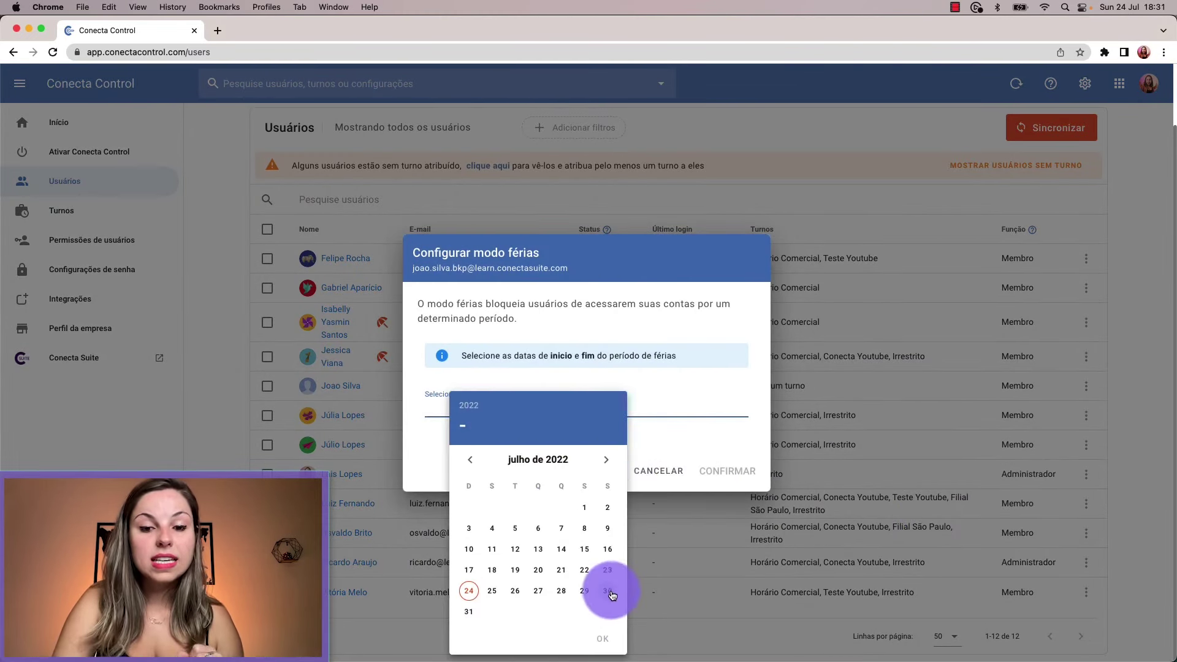
pyautogui.click(607, 464)
pyautogui.click(608, 514)
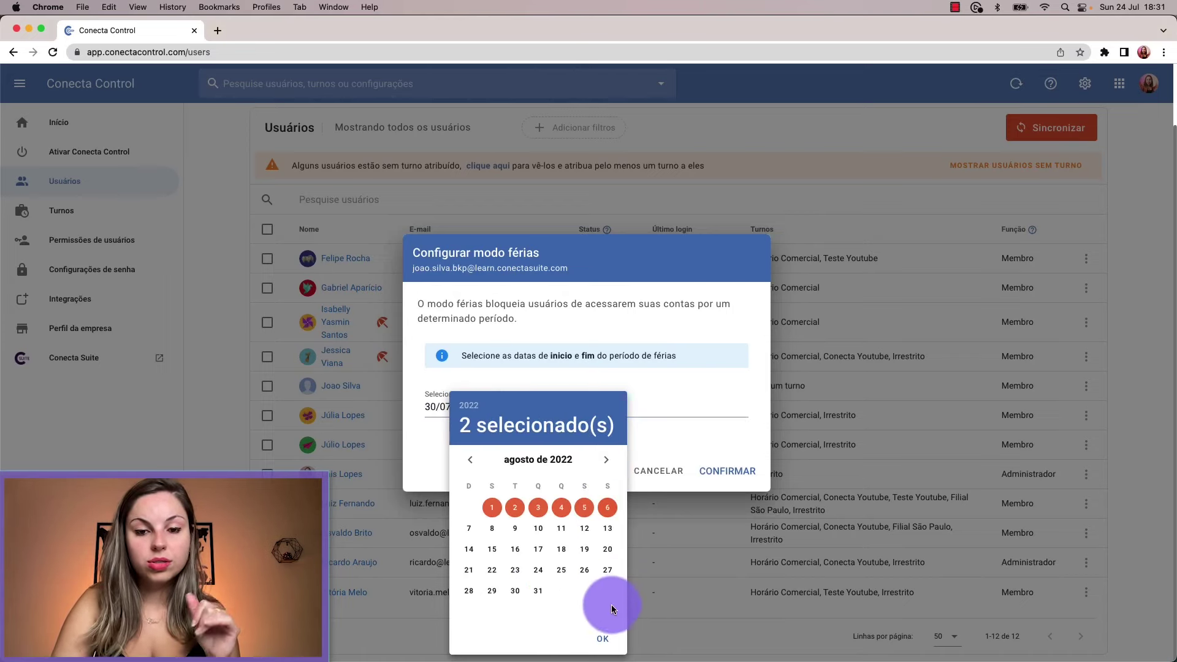
pyautogui.click(607, 640)
pyautogui.click(730, 472)
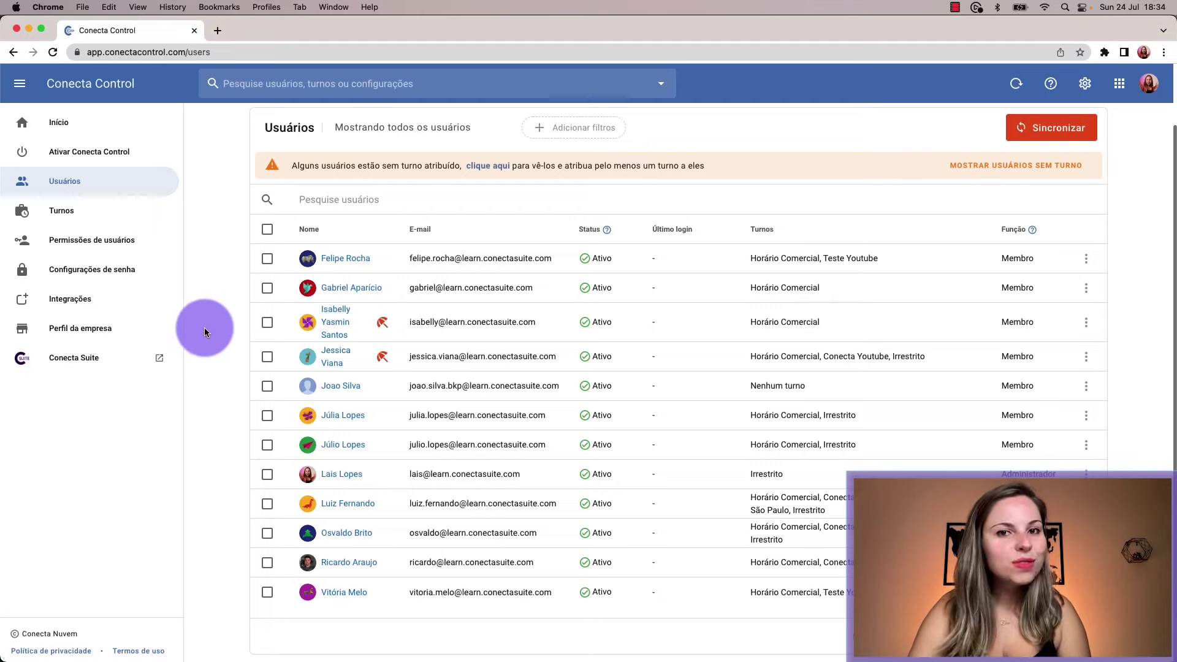
# In the user permissions, add the member shown seventh in the user list as a Conecta Control administrator.
pyautogui.click(120, 247)
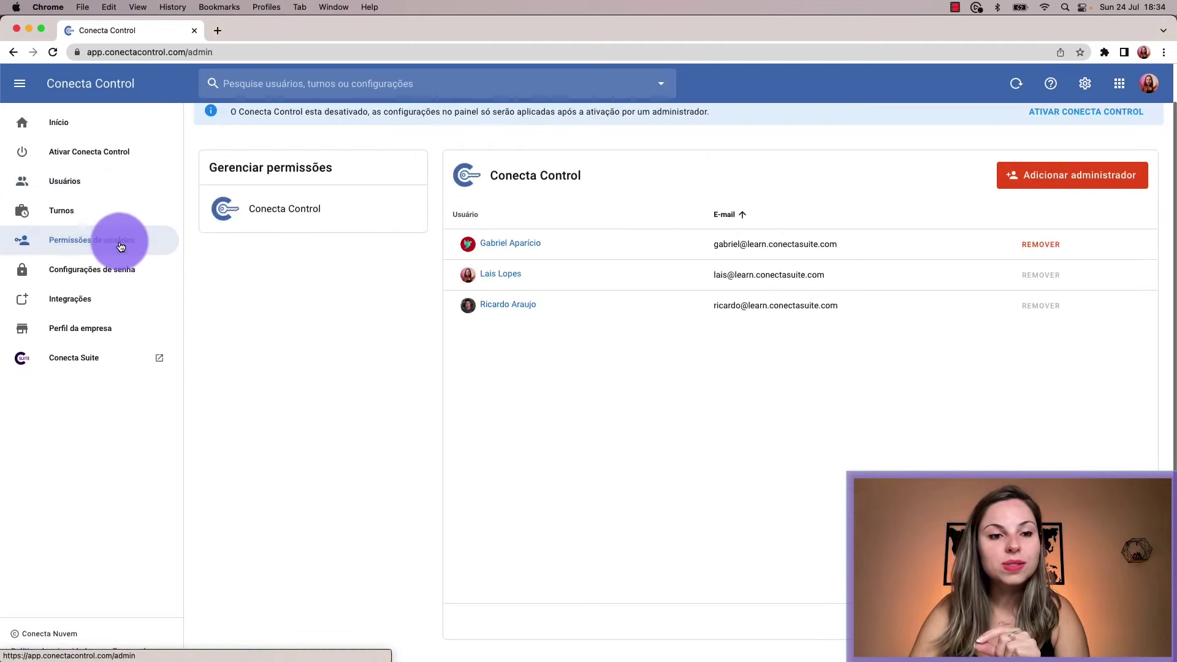
pyautogui.click(1085, 185)
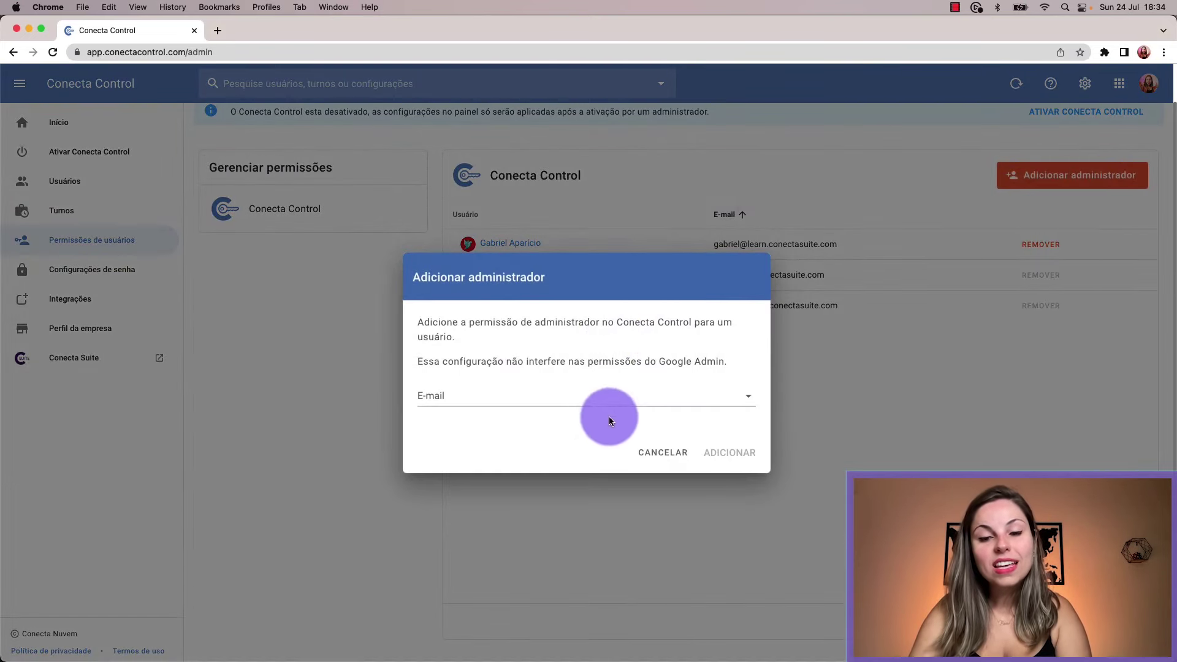
pyautogui.click(651, 396)
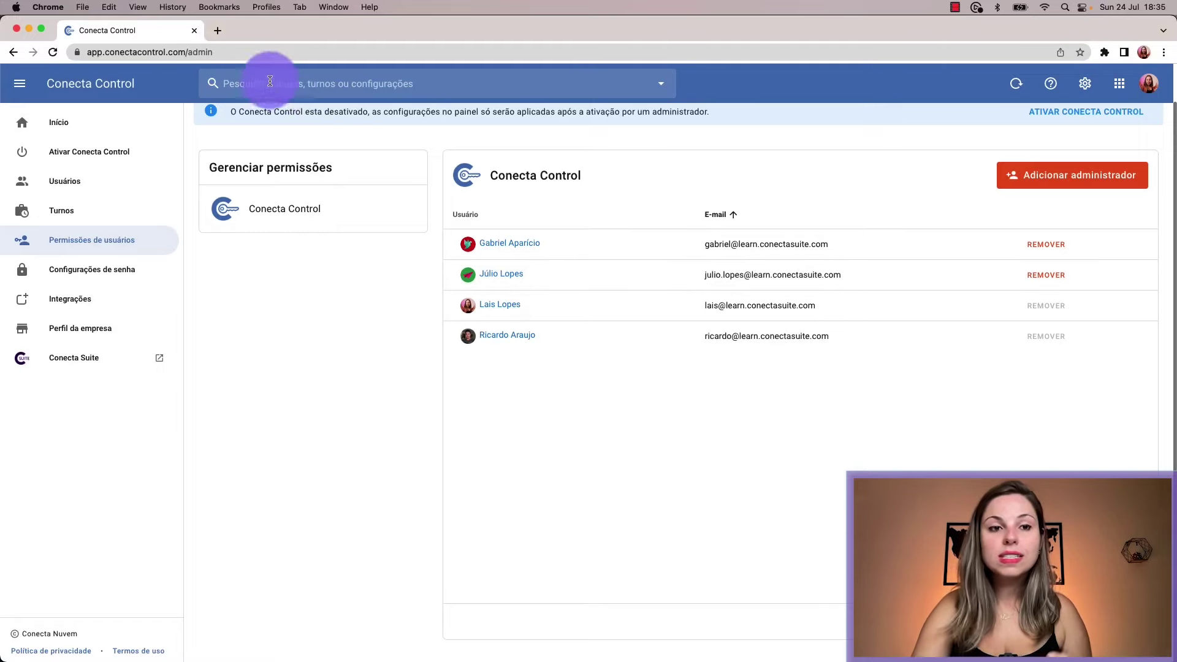
# Launch Conecta Control from the Google apps launcher in a new browser tab and open its activation steps.
pyautogui.click(218, 30)
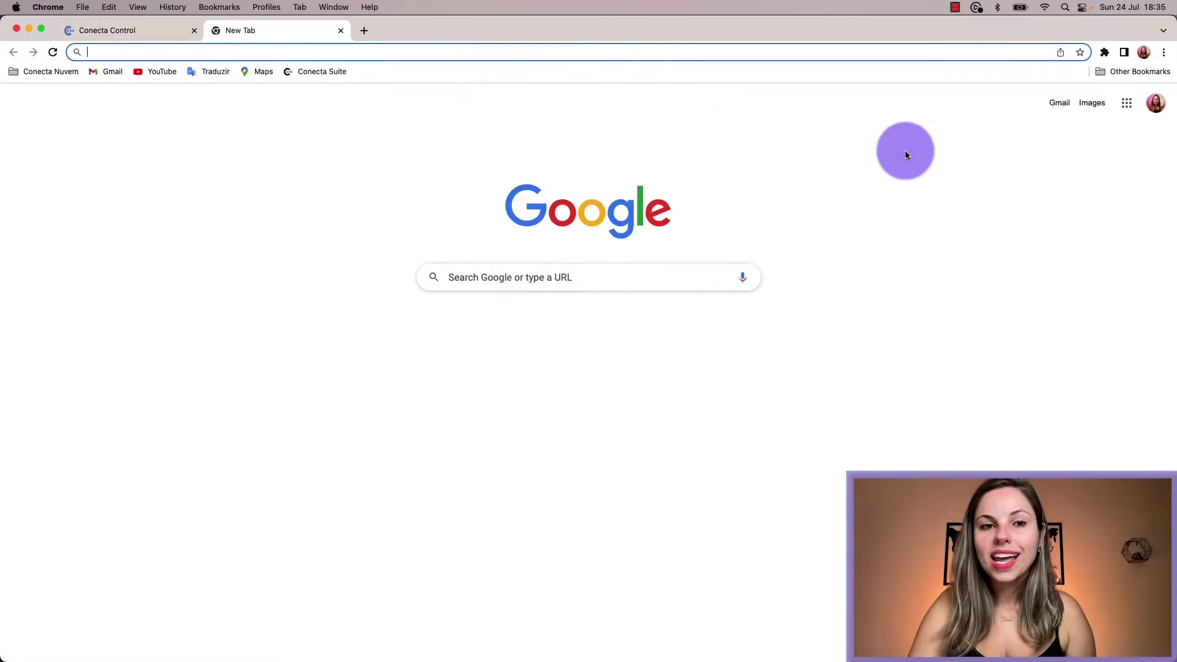
pyautogui.click(1129, 107)
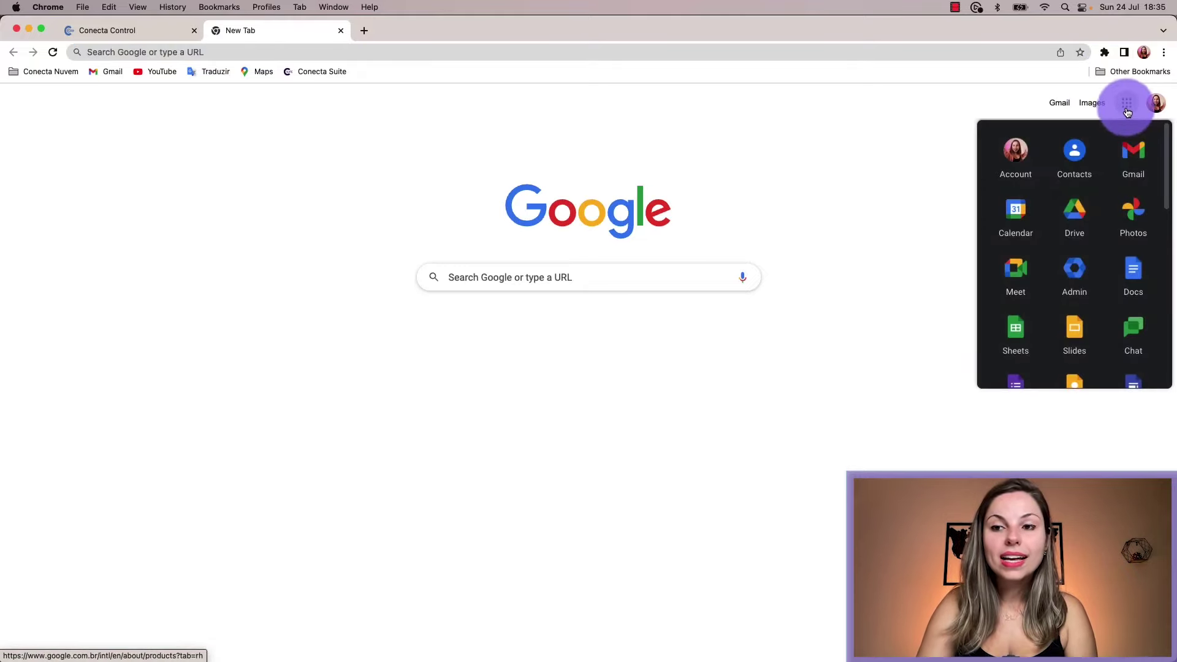
pyautogui.scroll(-10, 1070, 220)
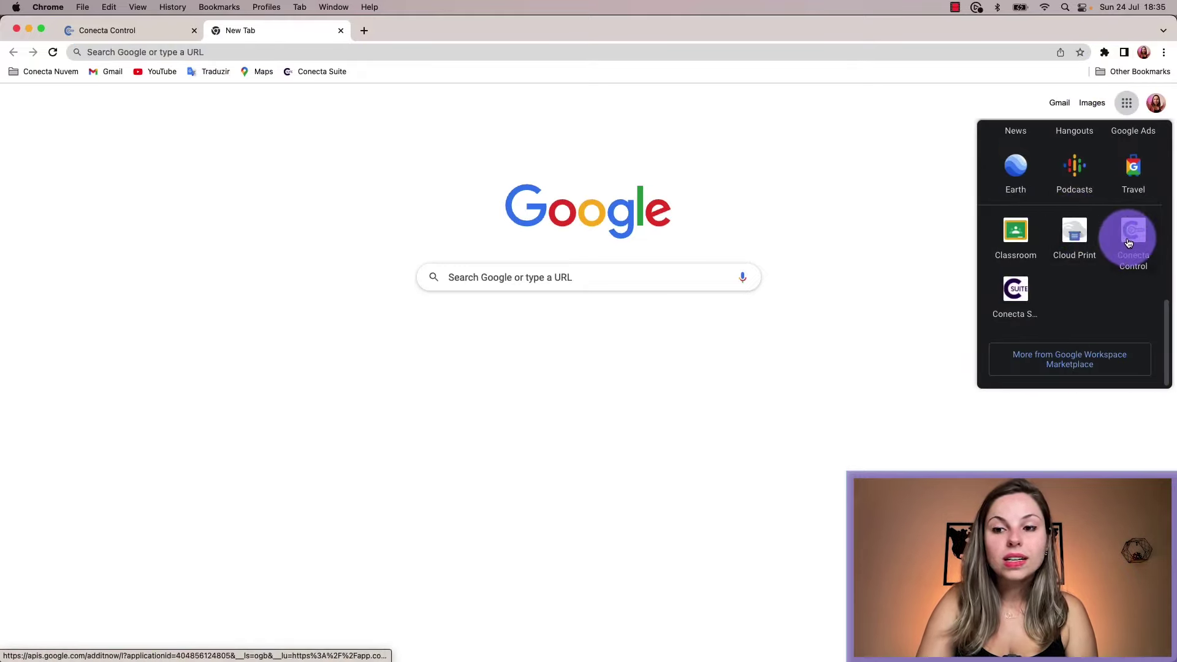
pyautogui.click(1129, 243)
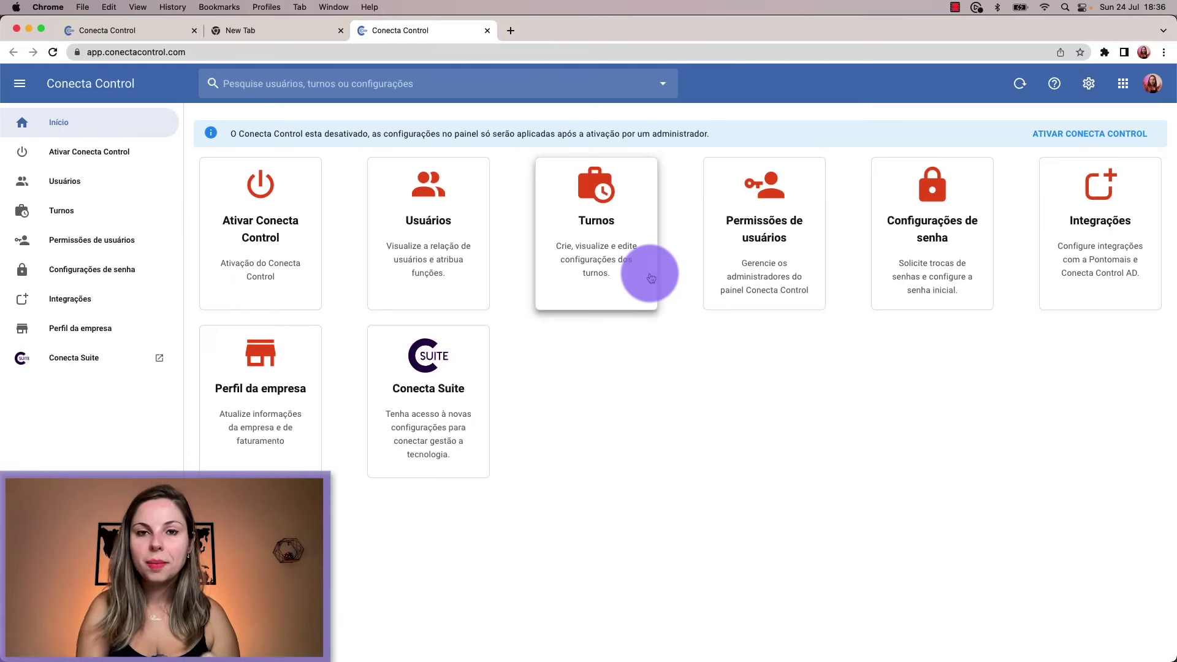
pyautogui.click(289, 231)
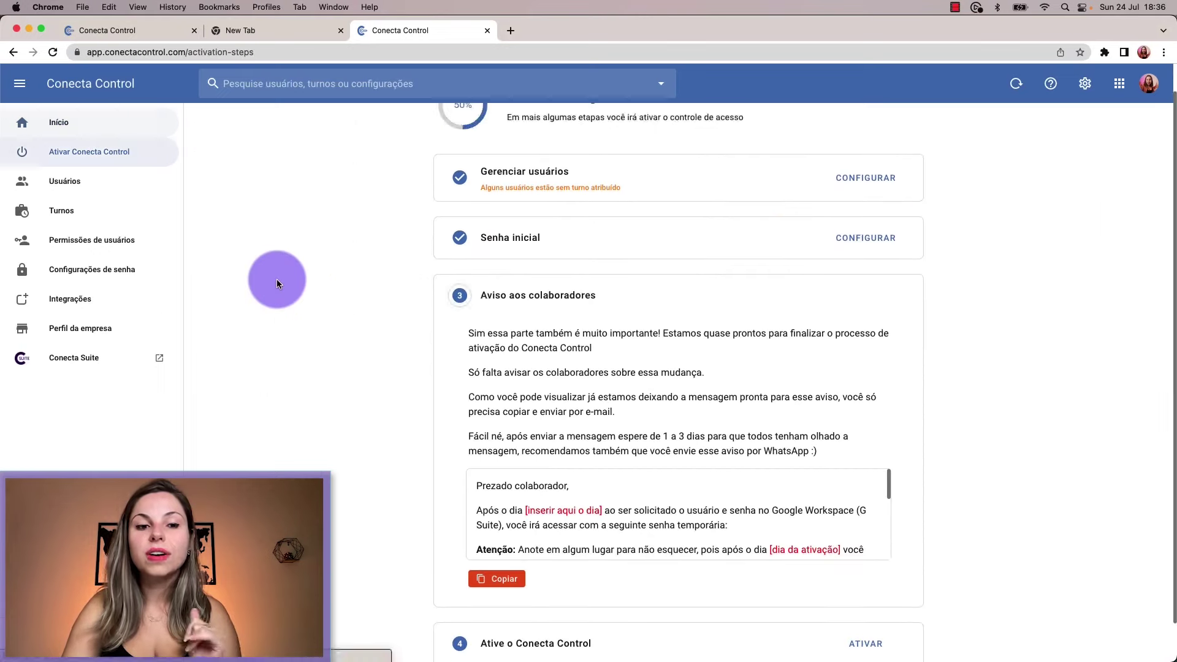